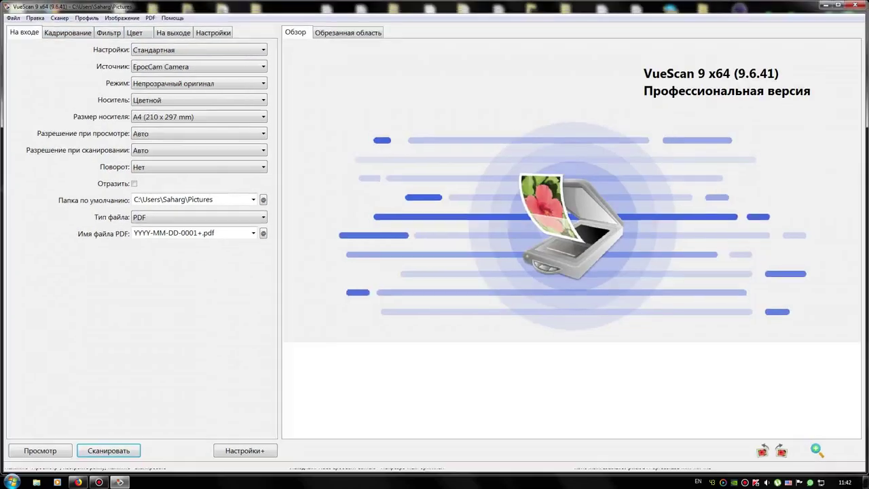
Step: Restore the maximized scanning window to a smaller size and reposition it over the desktop
left_click(840, 6)
mouse_move(434, 17)
left_mouse_down()
mouse_move(399, 13)
mouse_move(424, 12)
left_mouse_up()
left_click_drag(862, 244, 791, 244)
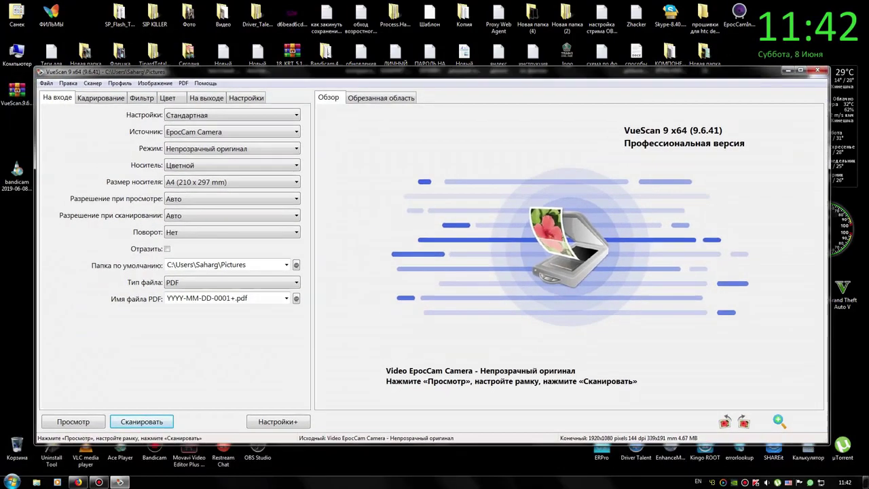
left_click_drag(407, 72, 410, 54)
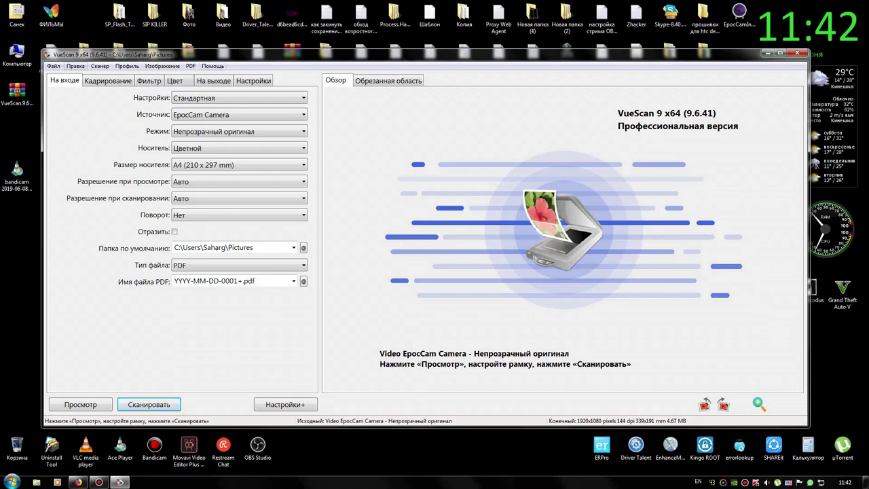
left_click(53, 65)
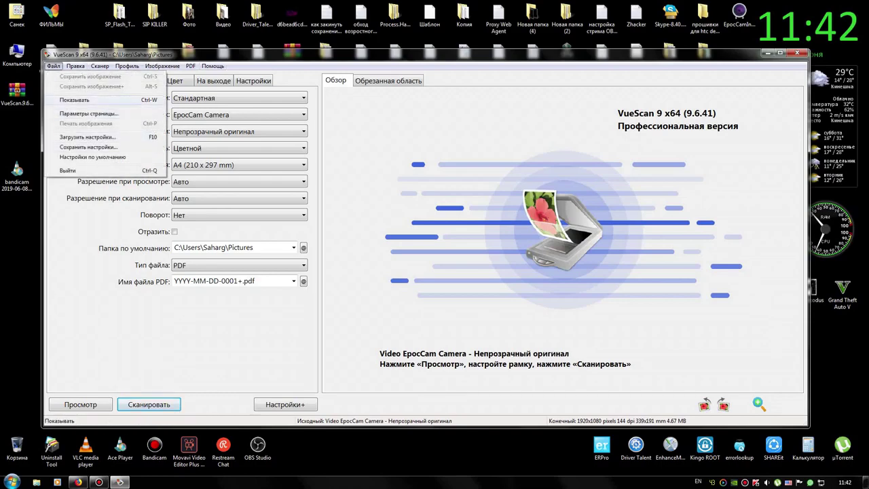
left_click(420, 55)
left_click_drag(420, 54, 427, 55)
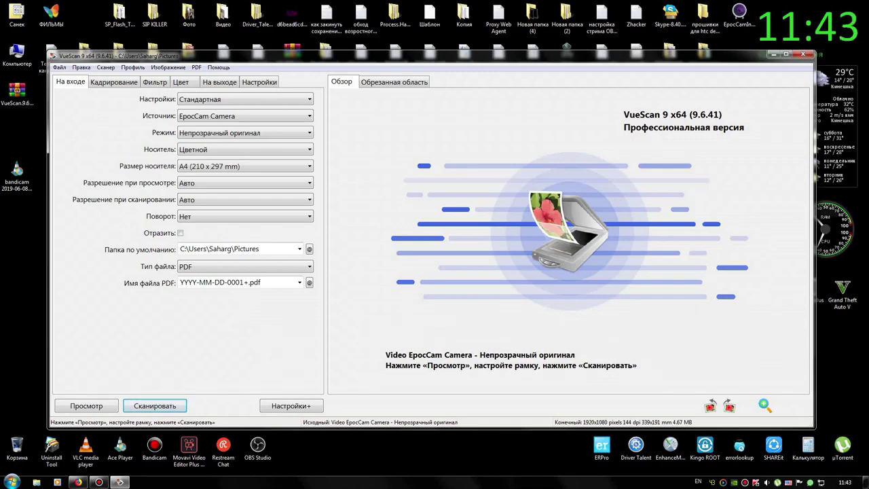
mouse_move(435, 56)
left_mouse_down()
mouse_move(454, 60)
mouse_move(427, 54)
left_mouse_up()
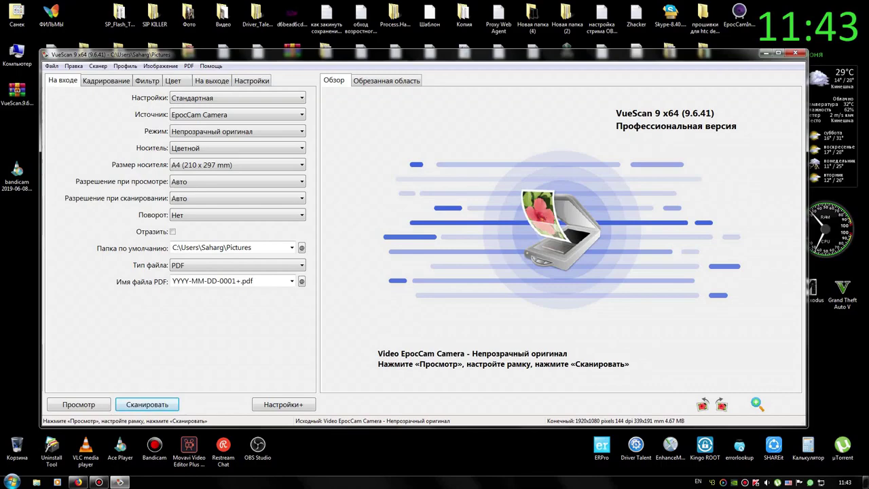
left_click_drag(421, 53, 442, 49)
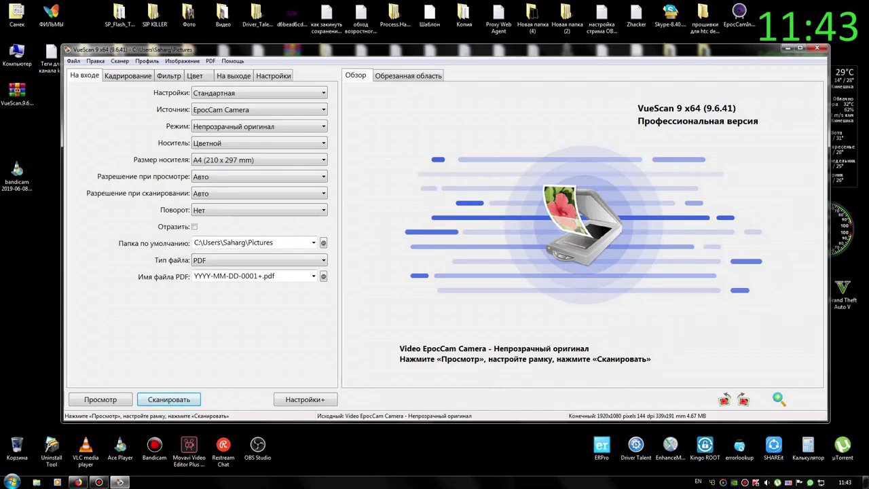
mouse_move(442, 49)
left_mouse_down()
mouse_move(498, 56)
mouse_move(433, 50)
left_mouse_up()
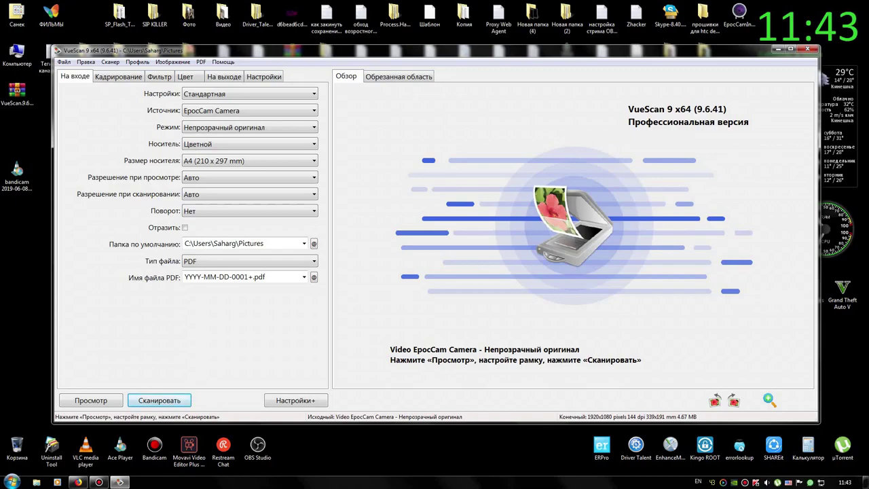
mouse_move(435, 50)
left_mouse_down()
mouse_move(466, 60)
mouse_move(434, 55)
left_mouse_up()
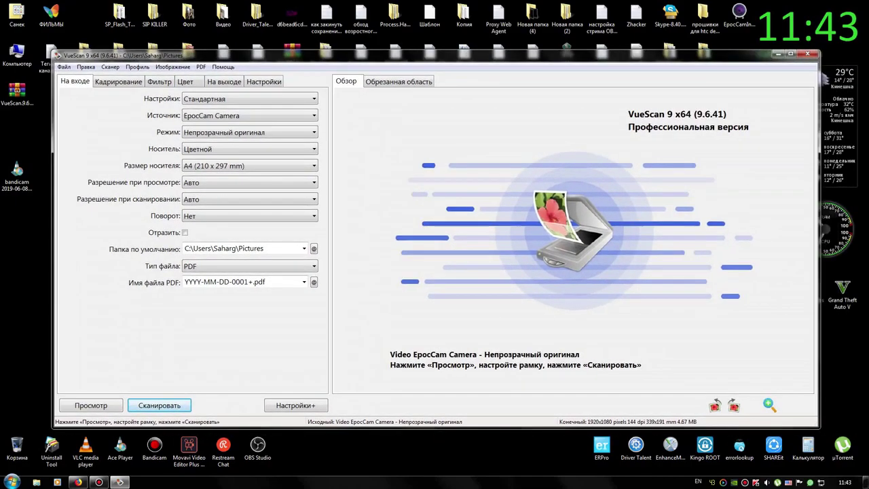
mouse_move(434, 55)
left_mouse_down()
mouse_move(442, 56)
mouse_move(427, 54)
left_mouse_up()
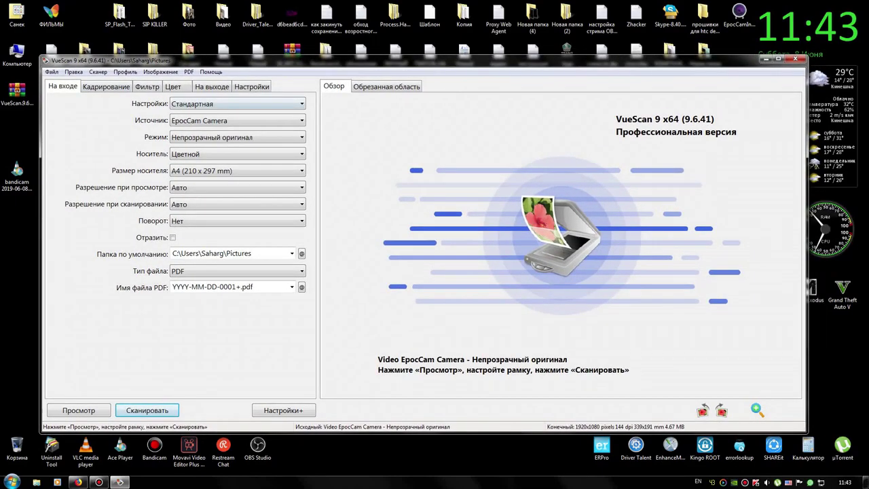
Step: Look through the available crop frame sizes in the cropping settings
left_click(106, 86)
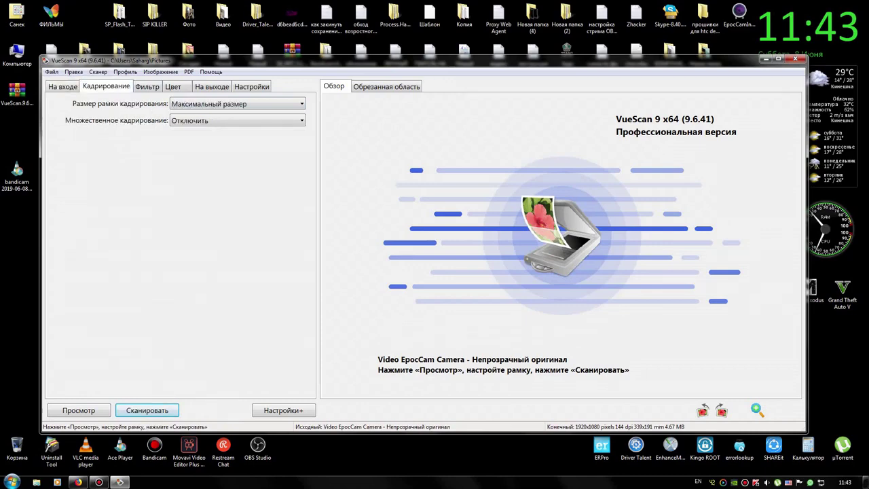
left_click(237, 104)
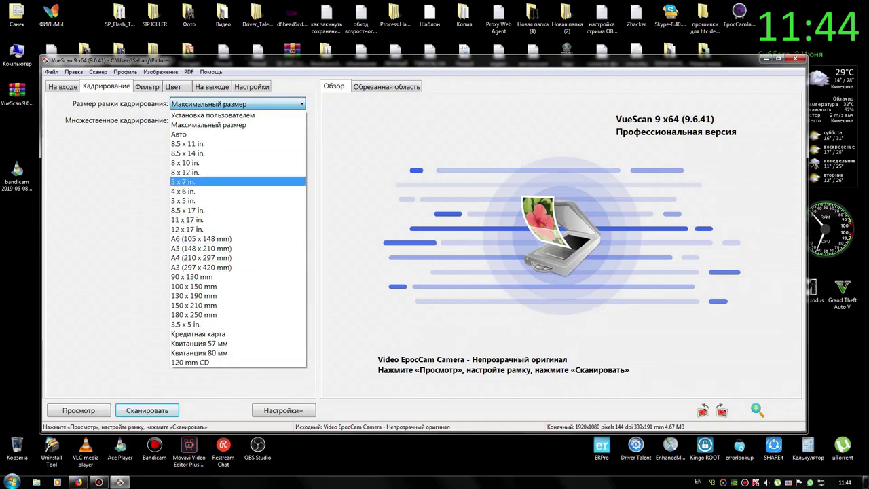
left_click(238, 105)
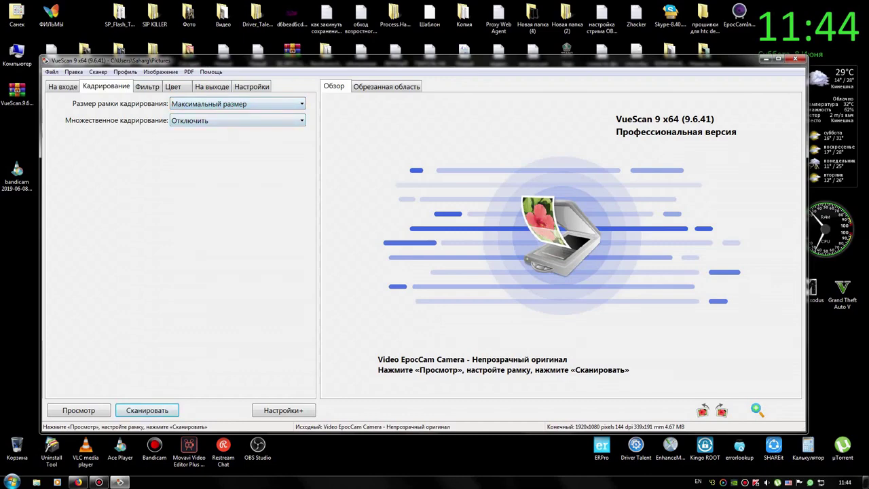
Step: Examine the filter options, trying out colour restoration and turning it off again
left_click(146, 87)
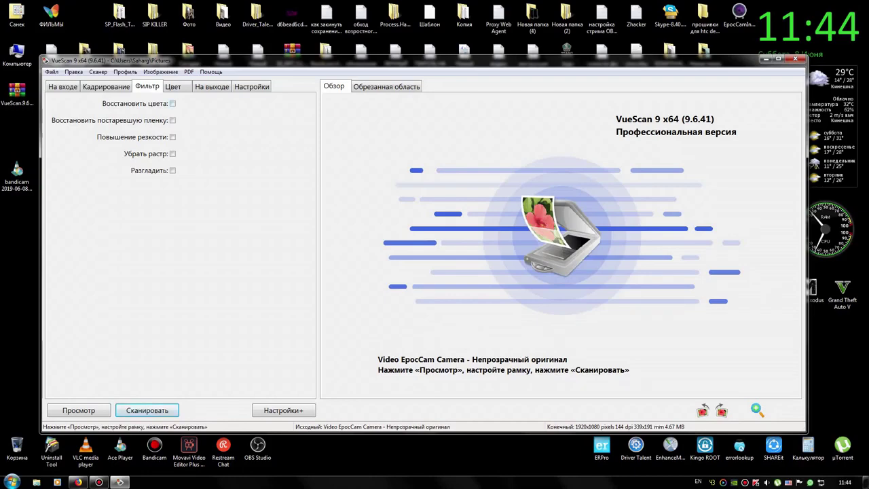
left_click_drag(421, 60, 433, 58)
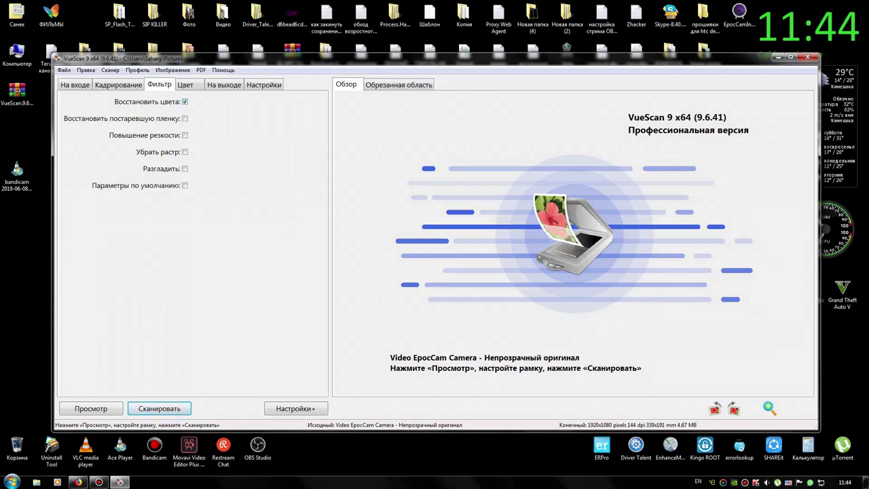
left_click(184, 101)
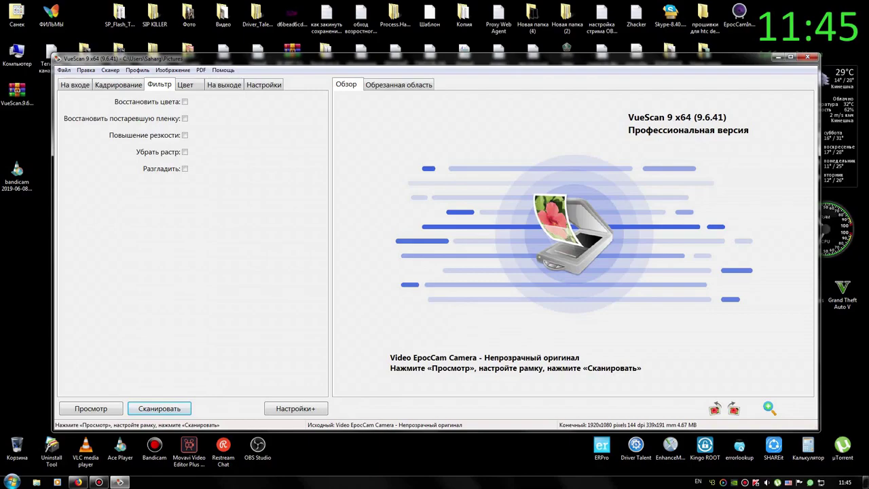
Step: Set the black point to 0,1% in the colour settings
mouse_move(435, 59)
left_mouse_down()
mouse_move(481, 67)
mouse_move(445, 63)
left_mouse_up()
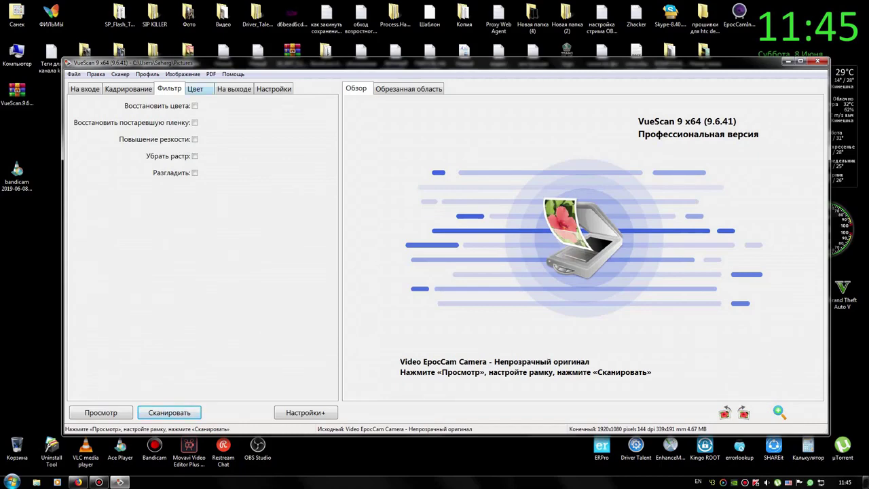
left_click(195, 89)
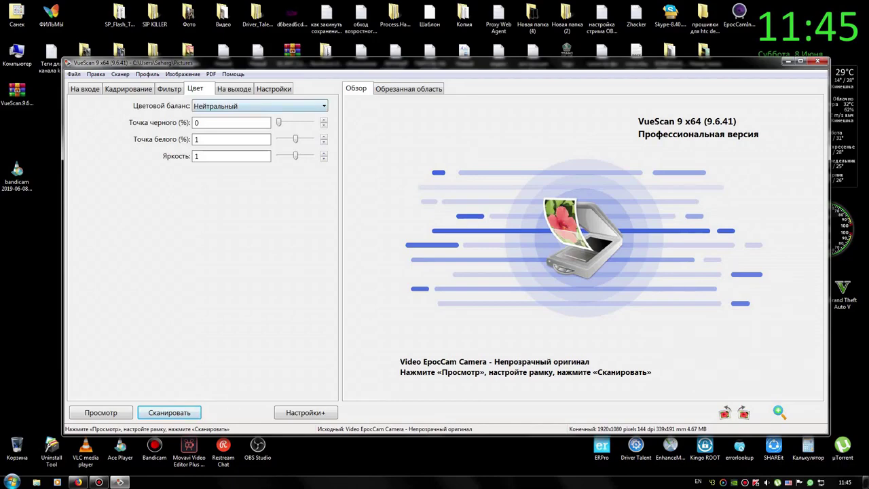
mouse_move(278, 122)
left_mouse_down()
mouse_move(302, 122)
mouse_move(280, 122)
left_mouse_up()
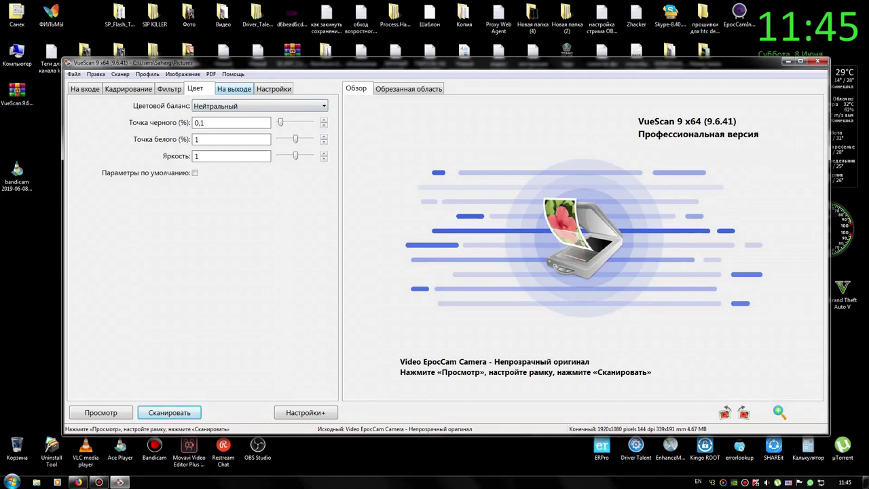
Step: Look through the paper formats offered for PDF files in the output settings
left_click(234, 89)
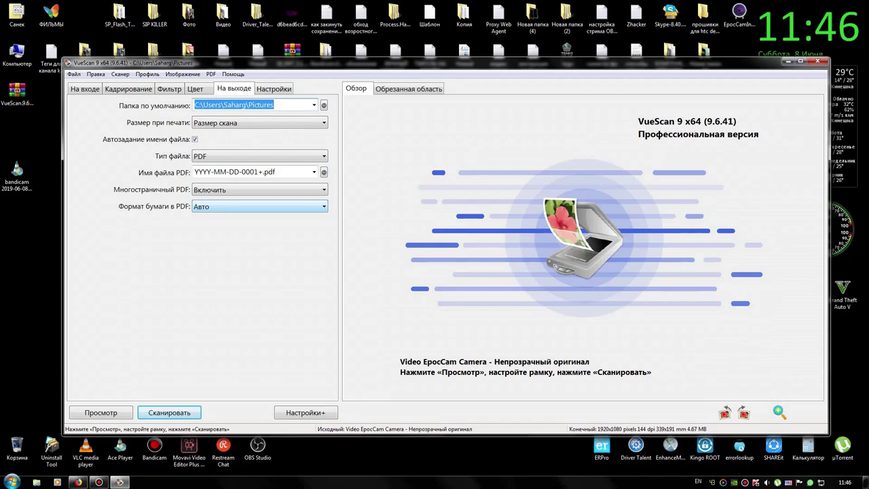
left_click(260, 207)
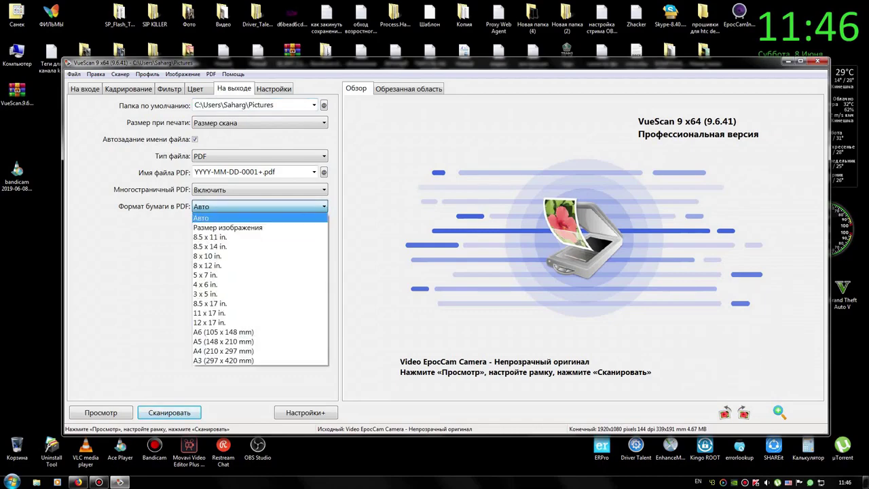
left_click(260, 206)
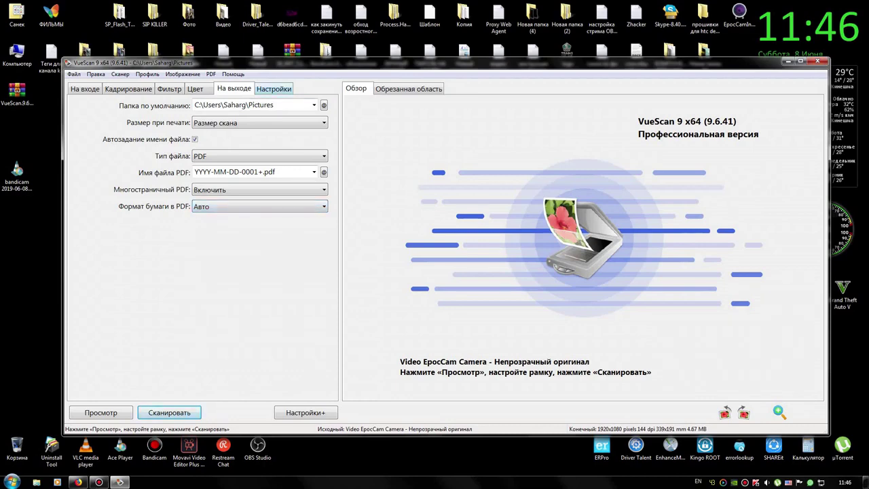
Step: Examine the interface language and external viewer choices in the program preferences
left_click(274, 88)
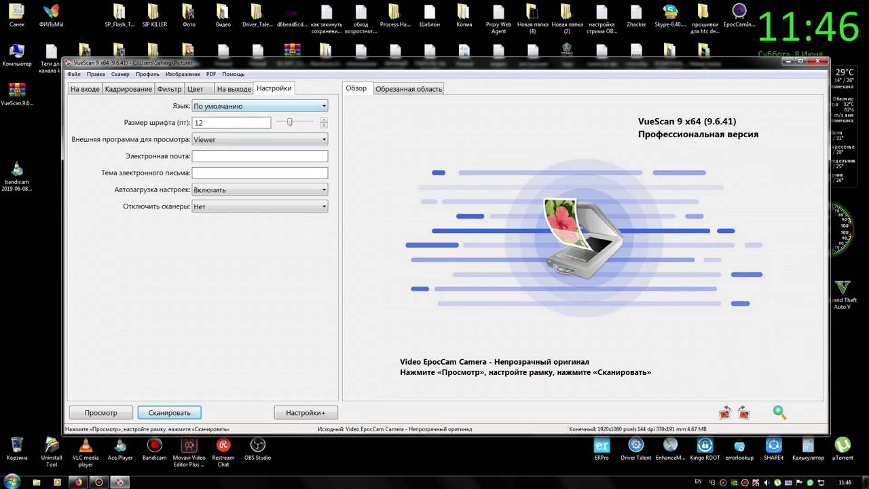
left_click(260, 106)
left_click(260, 106)
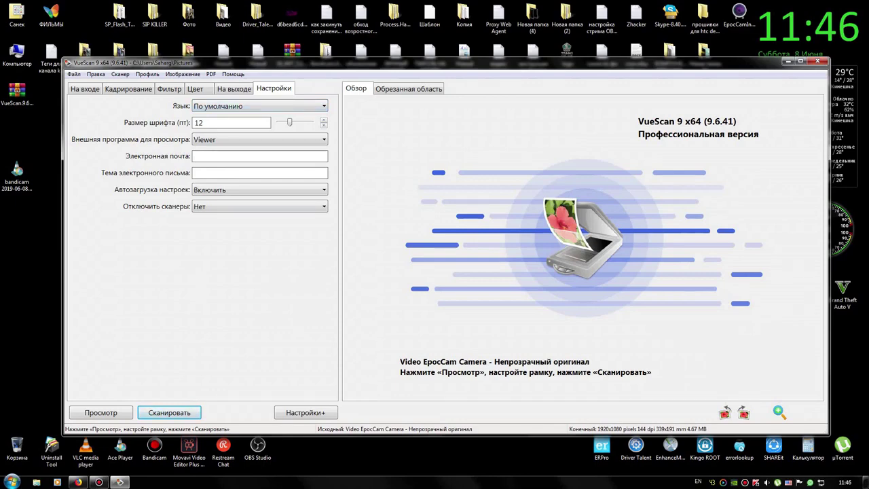
left_click(260, 139)
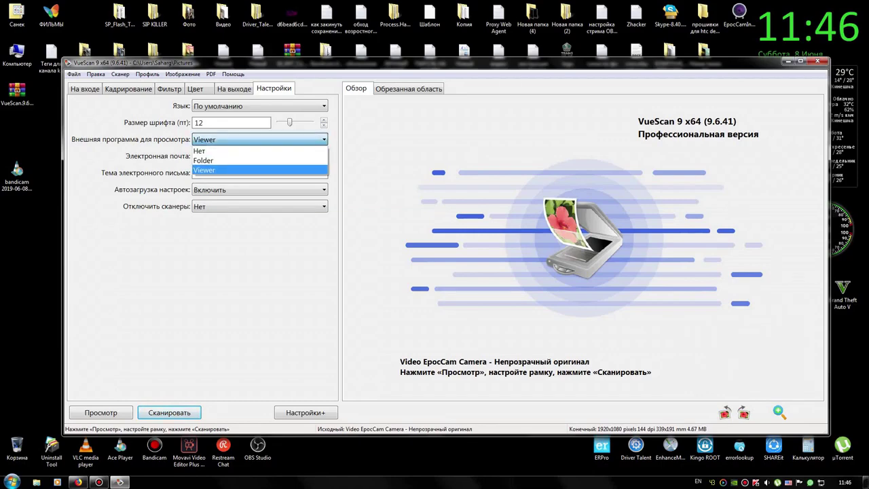
left_click(260, 139)
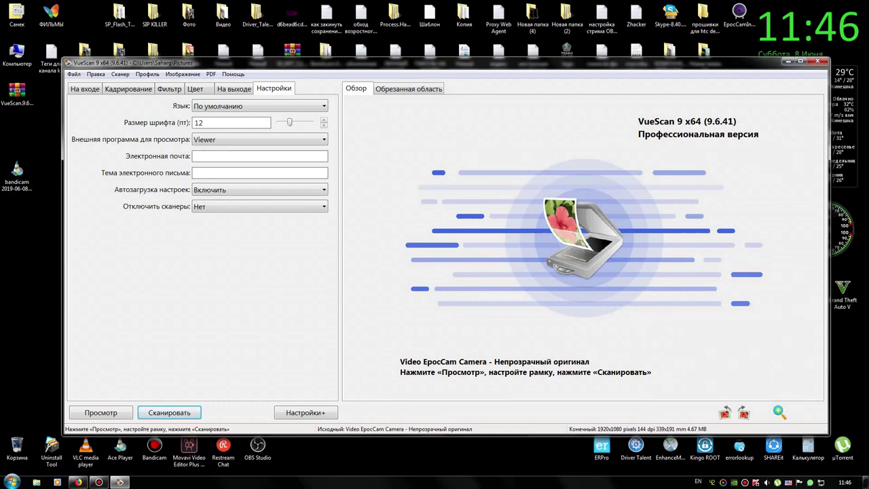
mouse_move(434, 62)
left_mouse_down()
mouse_move(448, 55)
mouse_move(435, 57)
left_mouse_up()
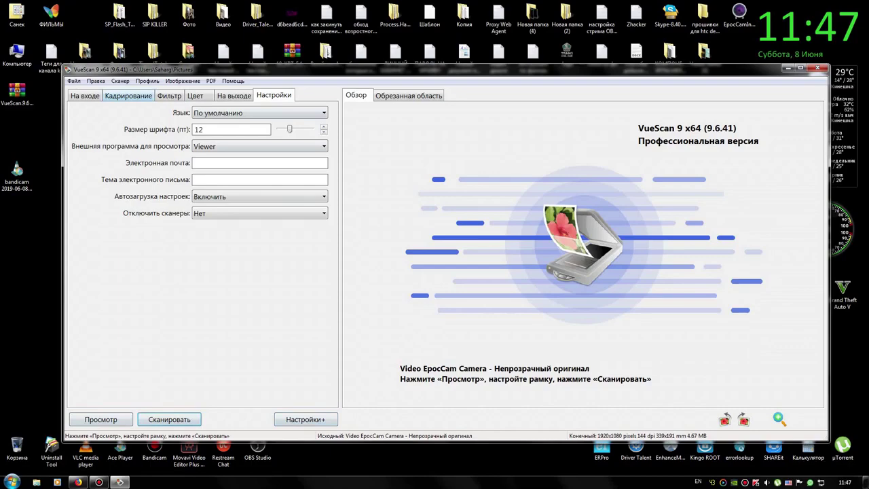
Step: Examine the media type choices and the preview and scan resolution options in the input settings
left_click(85, 96)
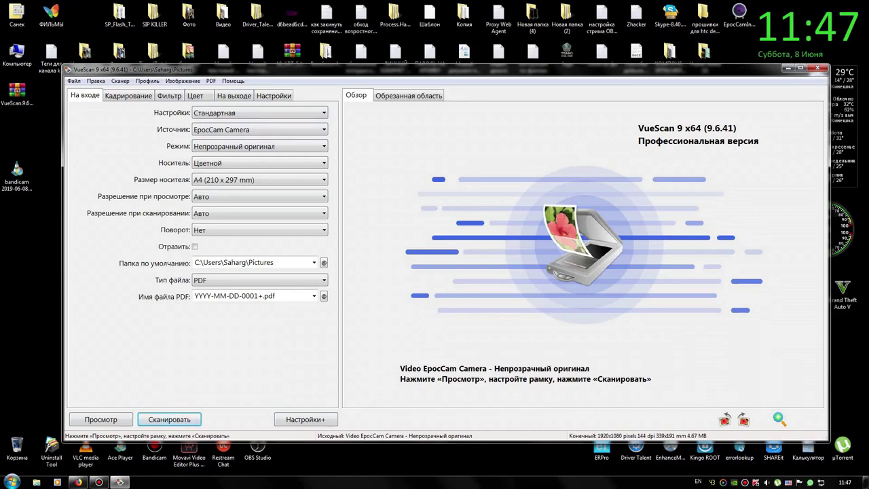
mouse_move(441, 69)
left_mouse_down()
mouse_move(423, 60)
mouse_move(433, 74)
left_mouse_up()
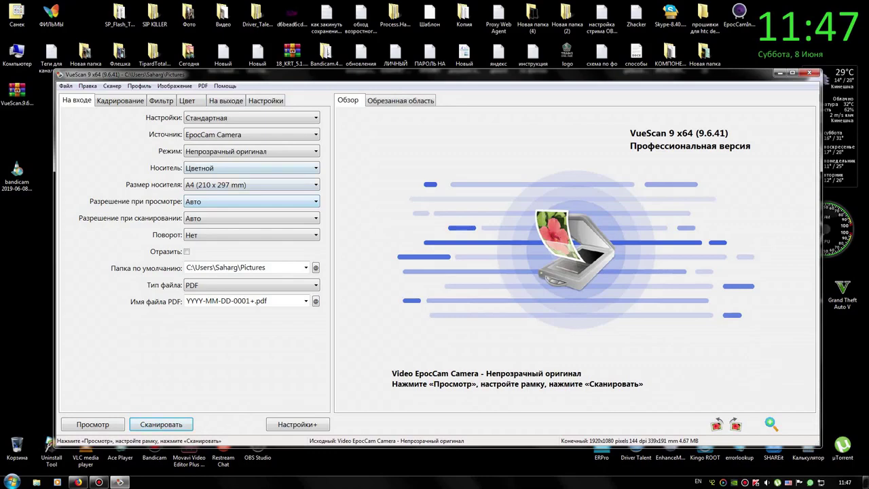
left_click(285, 167)
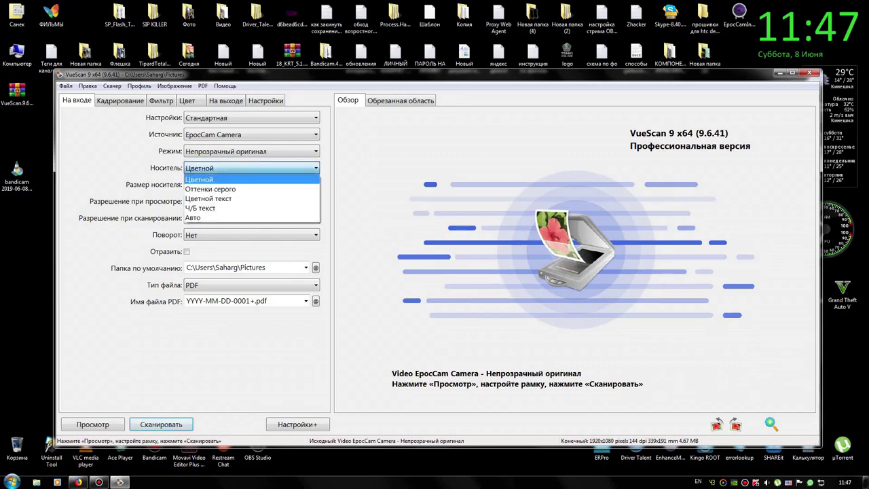
left_click(292, 167)
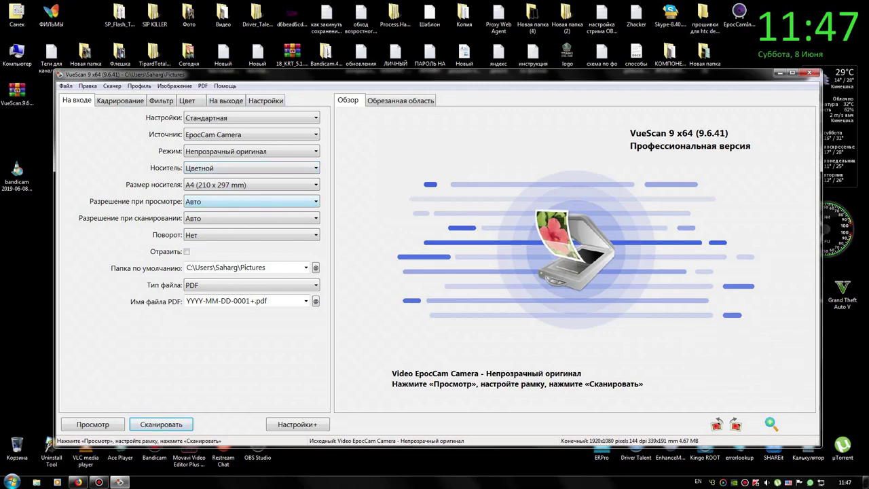
left_click(249, 202)
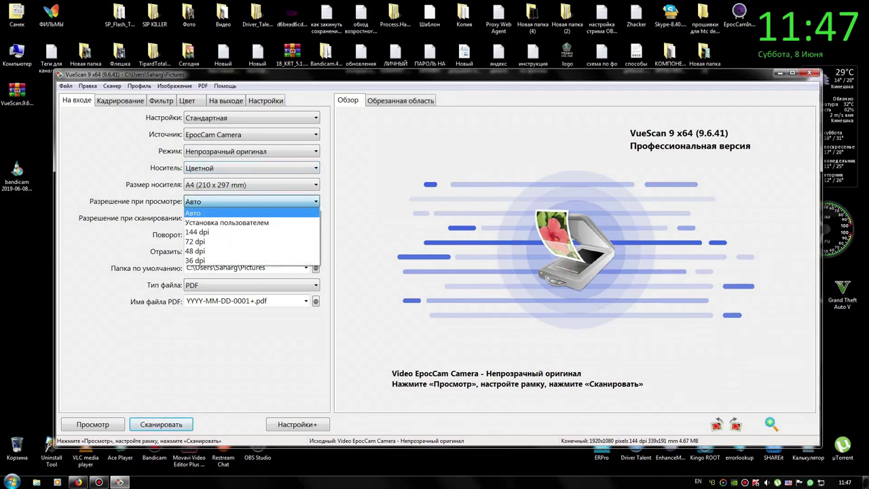
key("Return")
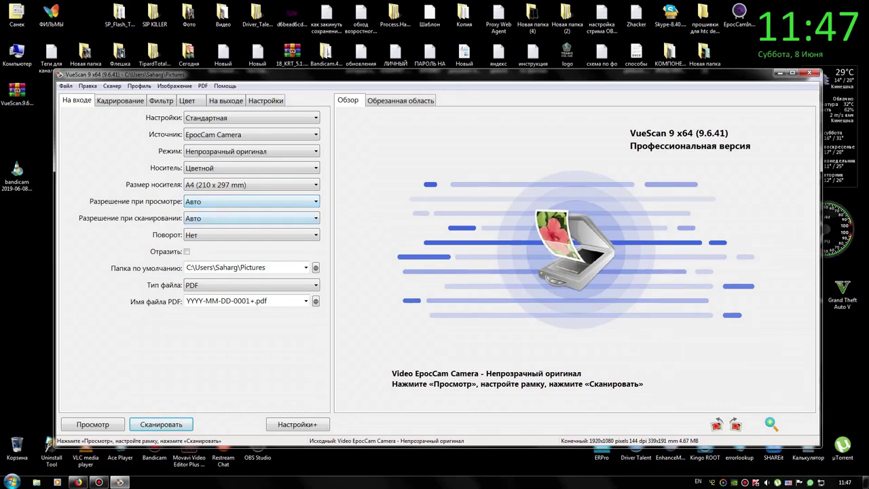
left_click(250, 218)
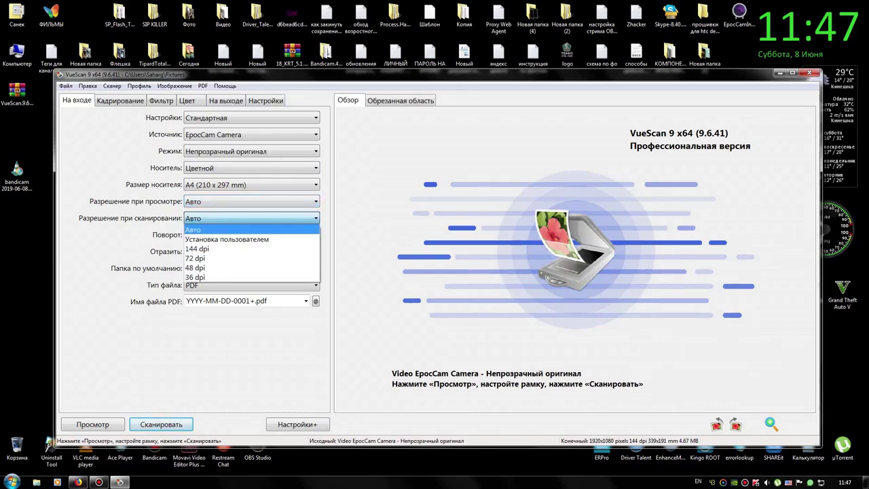
key("Return")
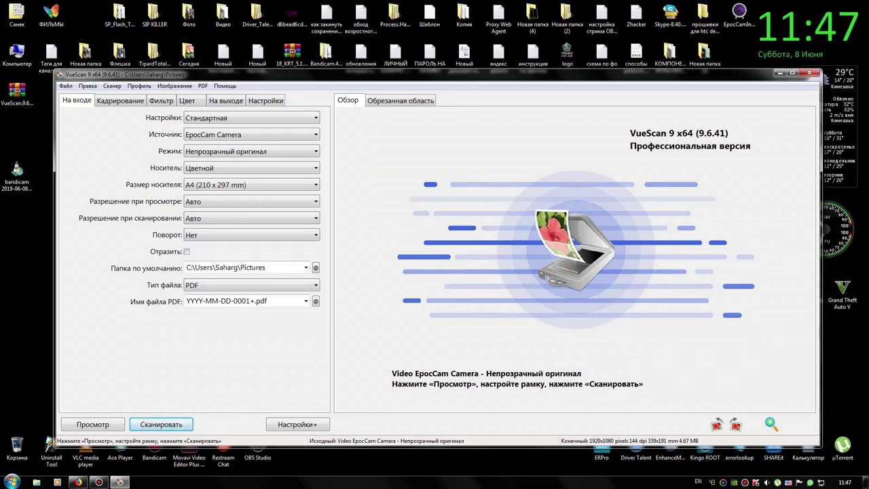
Step: Examine the output file type choices in the input settings, keep PDF, and move the program window slightly upward
left_click(315, 285)
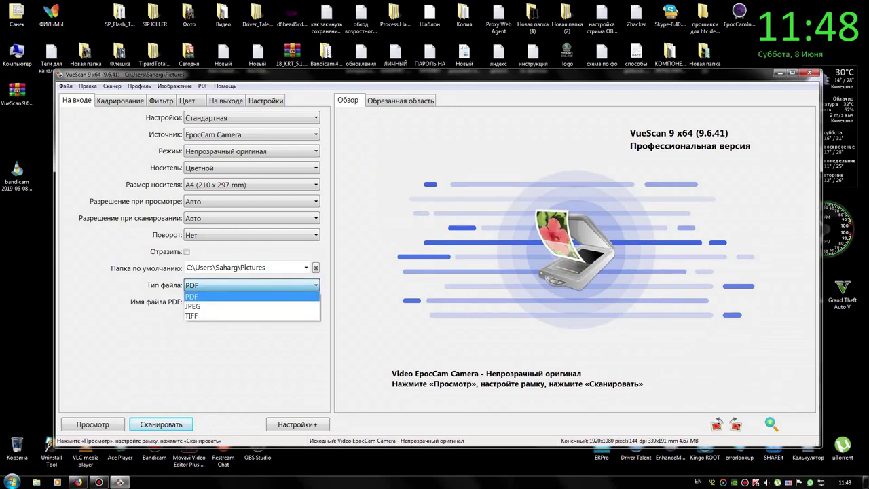
key("Return")
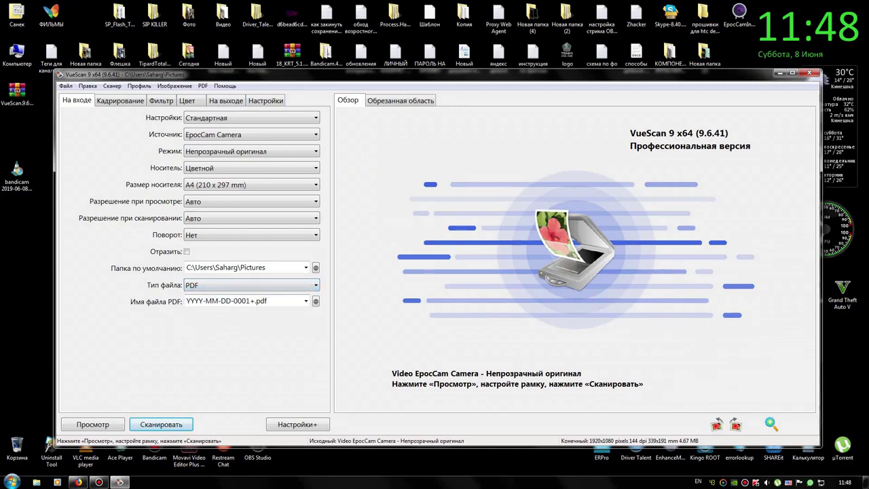
mouse_move(435, 74)
left_mouse_down()
mouse_move(455, 79)
mouse_move(438, 68)
left_mouse_up()
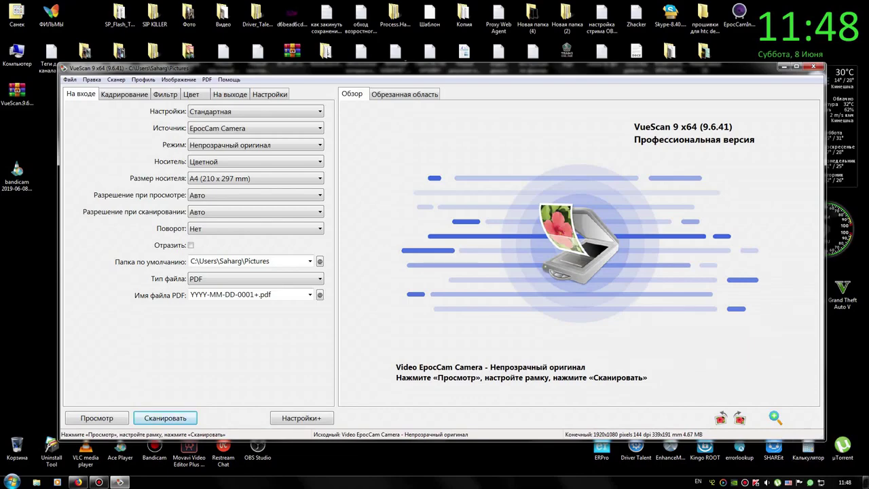
Step: Enlarge the overview image five times and examine its upper and lower parts
left_click(774, 417)
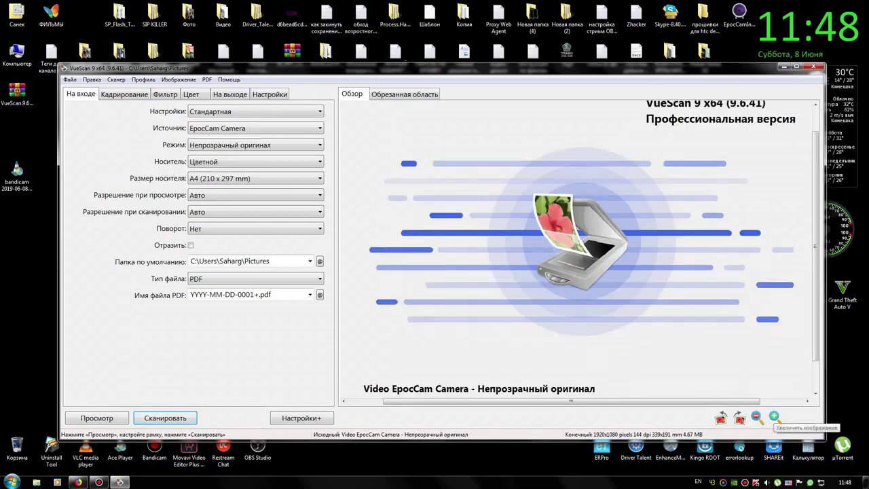
left_click(774, 416)
left_click(773, 416)
left_click(774, 416)
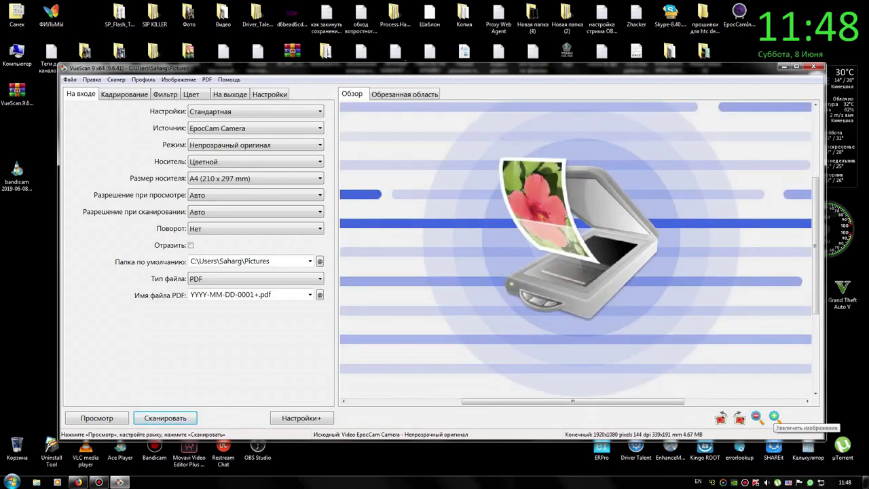
left_click(774, 416)
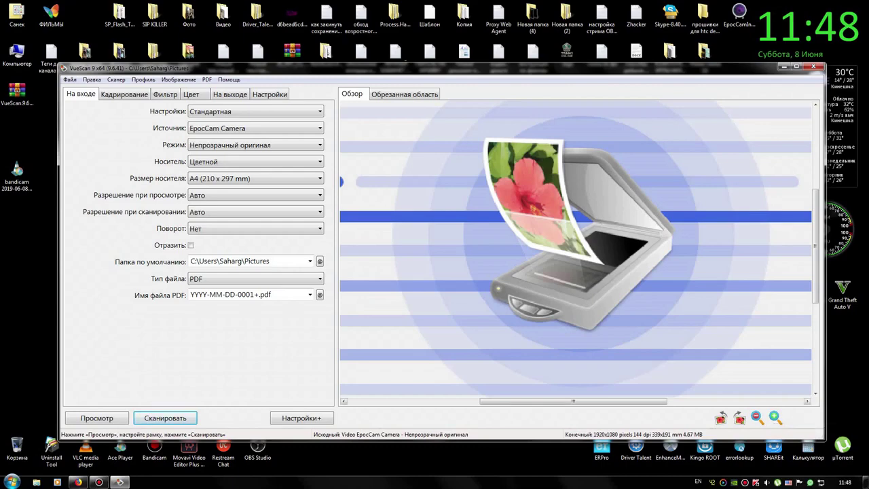
left_click_drag(816, 245, 815, 332)
scroll(575, 250, "up", 6)
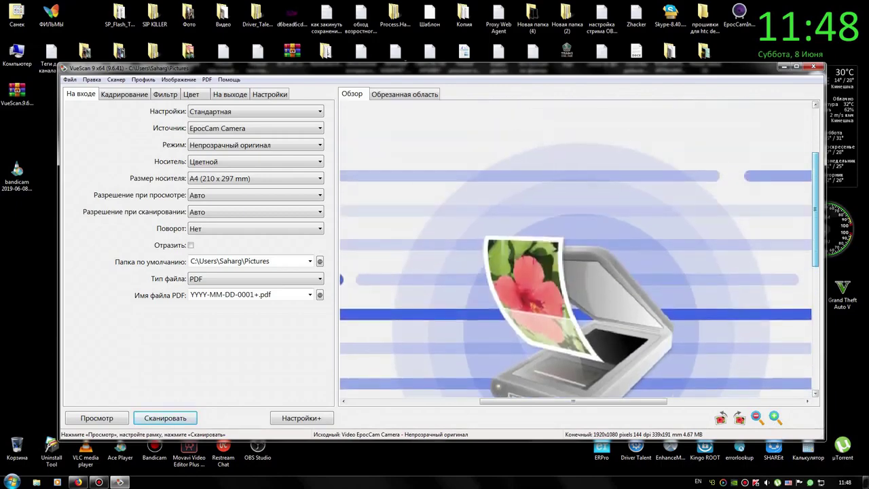
scroll(575, 248, "down", 5)
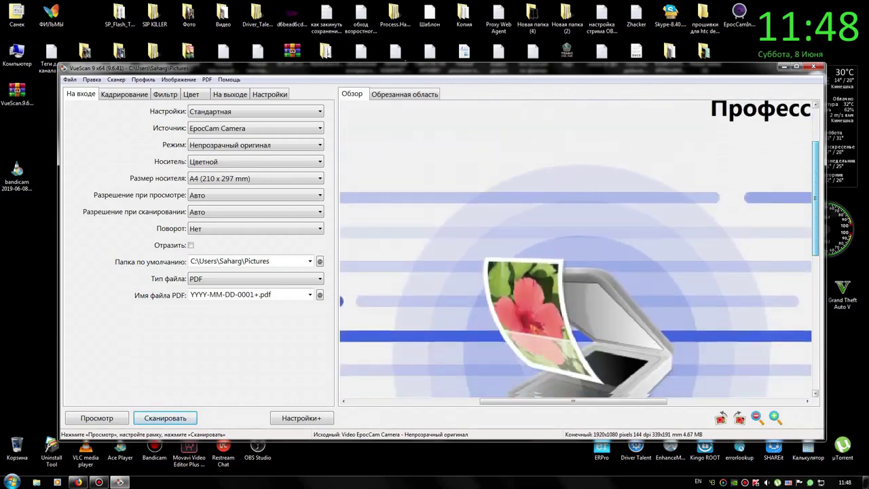
scroll(576, 248, "up", 6)
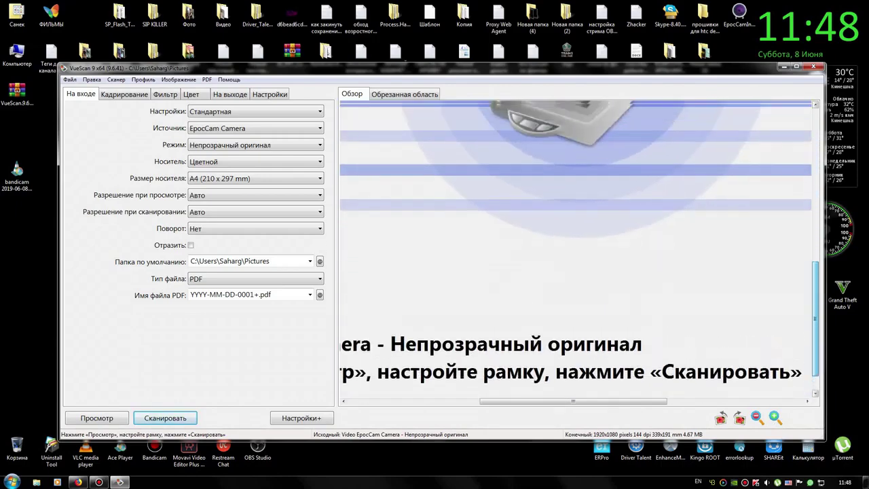
left_click_drag(815, 176, 815, 165)
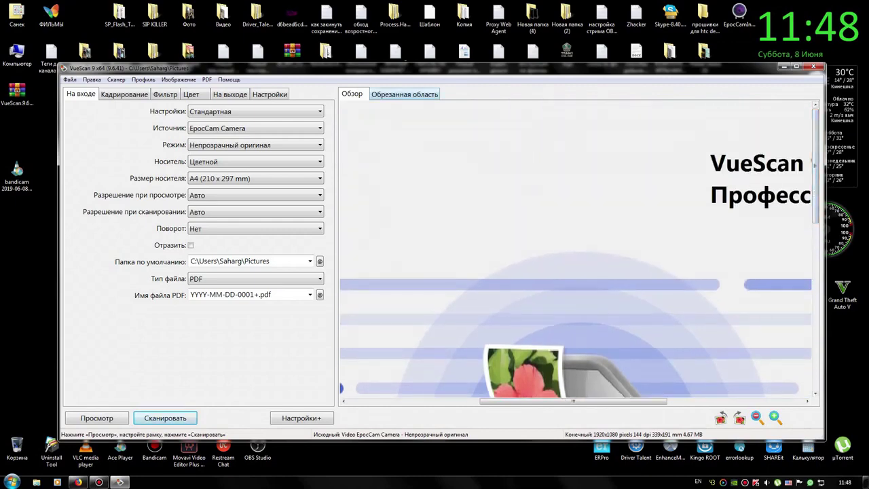
Step: Show the cropped area view instead of the overview
left_click(404, 94)
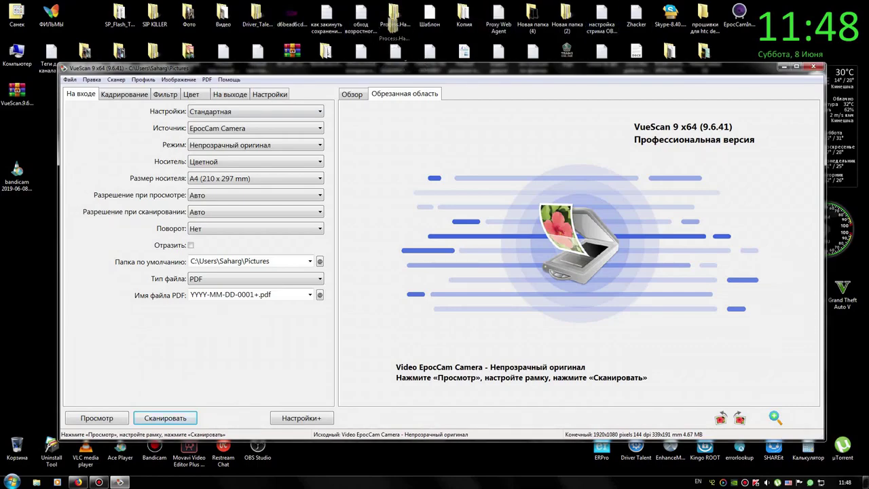
left_click(395, 19)
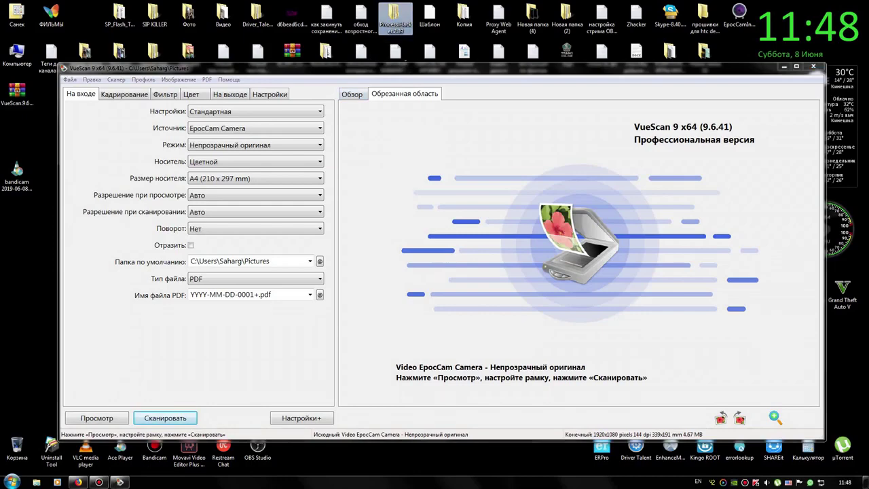